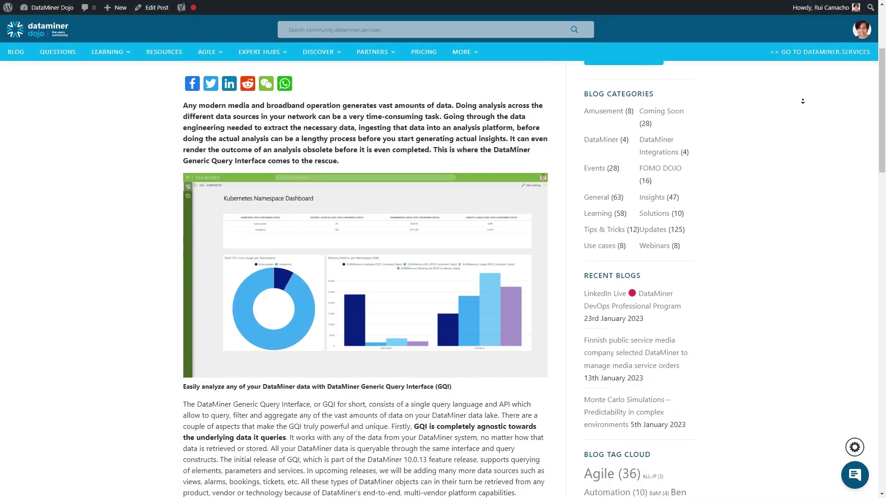
# - Scroll down through the GQI introduction blog post on DataMiner Dojo
pyautogui.scroll(-5, 802, 101)
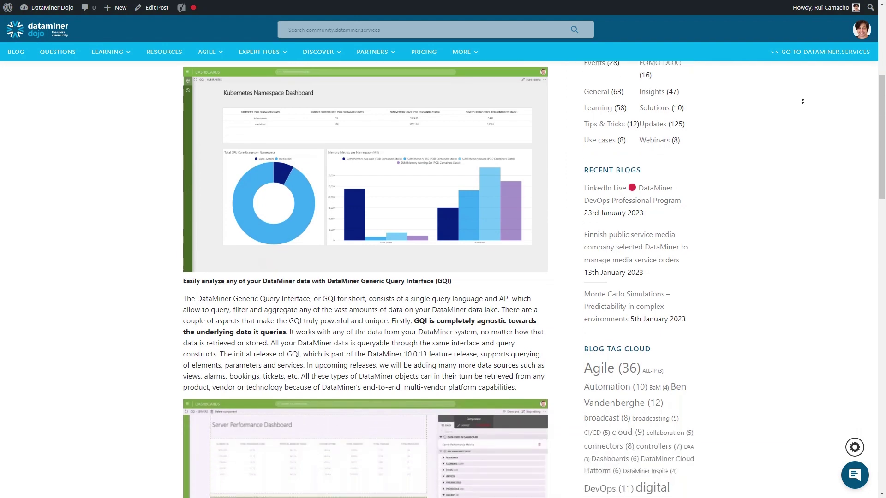
pyautogui.scroll(-5, 802, 101)
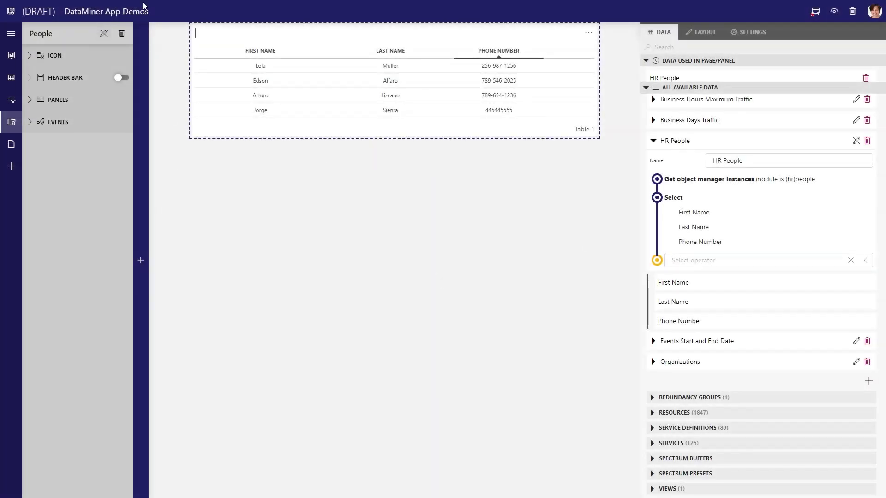
# - Highlight the DataMiner App Demos title and the HR People query name
pyautogui.moveTo(152, 9); pyautogui.dragTo(66, 6)
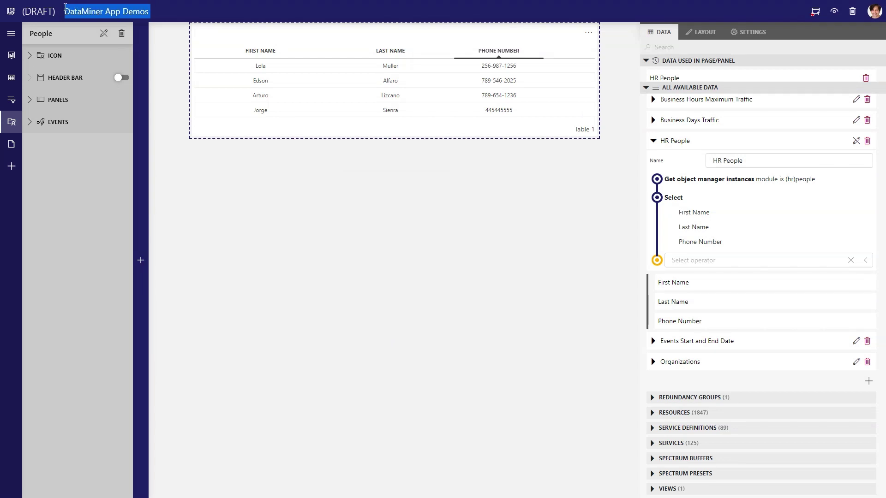
pyautogui.click(184, 12)
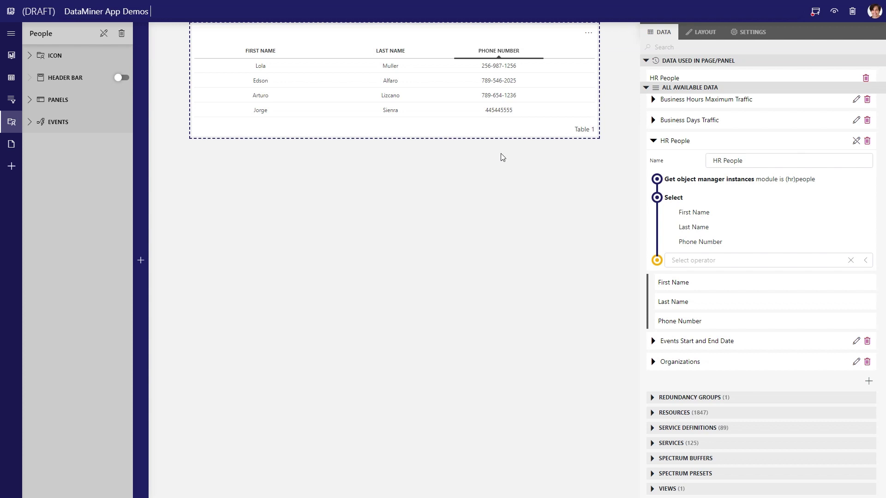
pyautogui.click(743, 159)
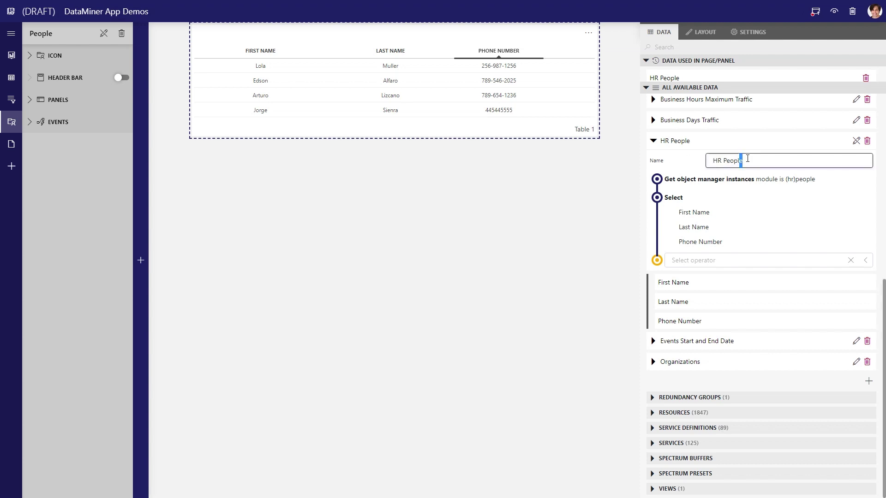
pyautogui.moveTo(743, 159); pyautogui.dragTo(712, 160)
pyautogui.click(714, 160)
# - Add a Column manipulations step to HR People using the Concatenate method
pyautogui.click(743, 261)
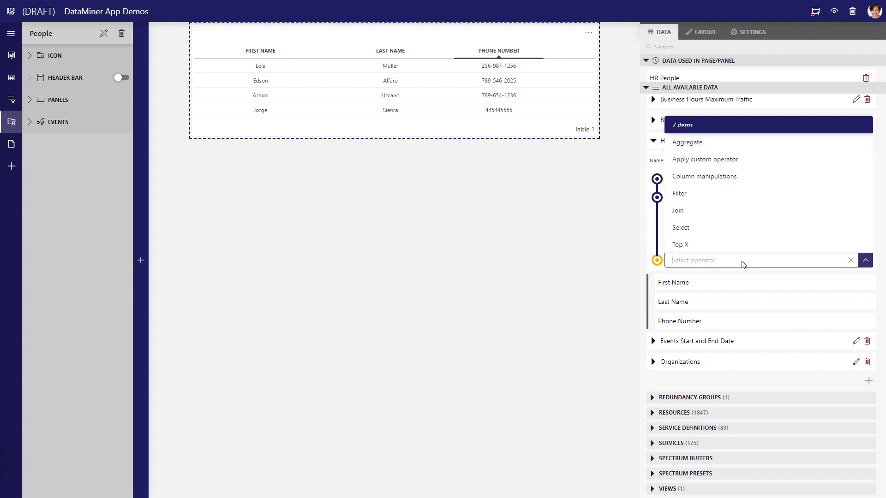
pyautogui.click(713, 177)
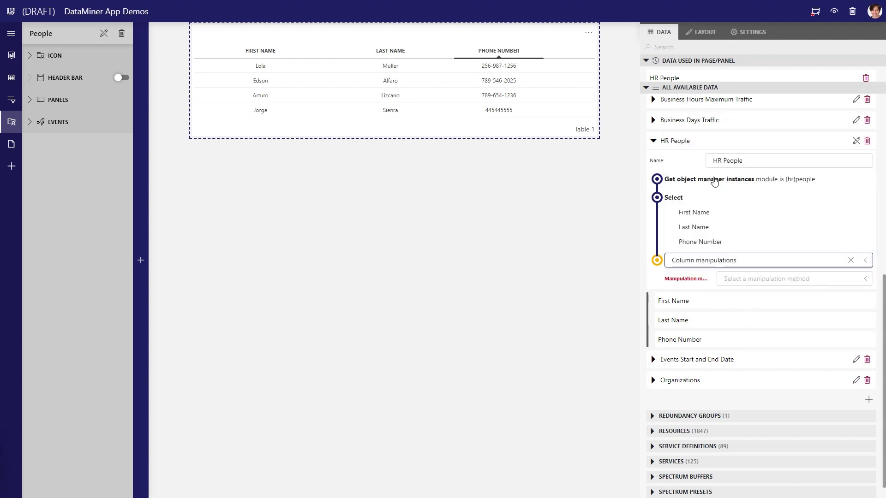
pyautogui.click(742, 279)
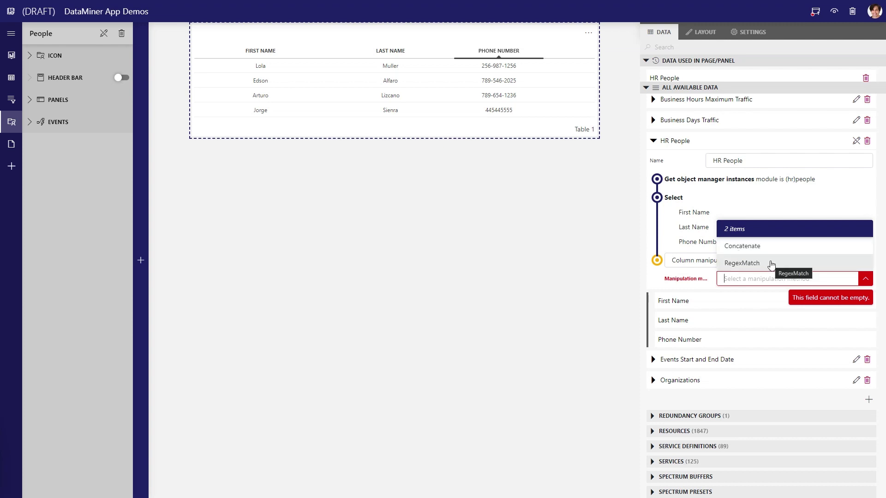
pyautogui.click(769, 247)
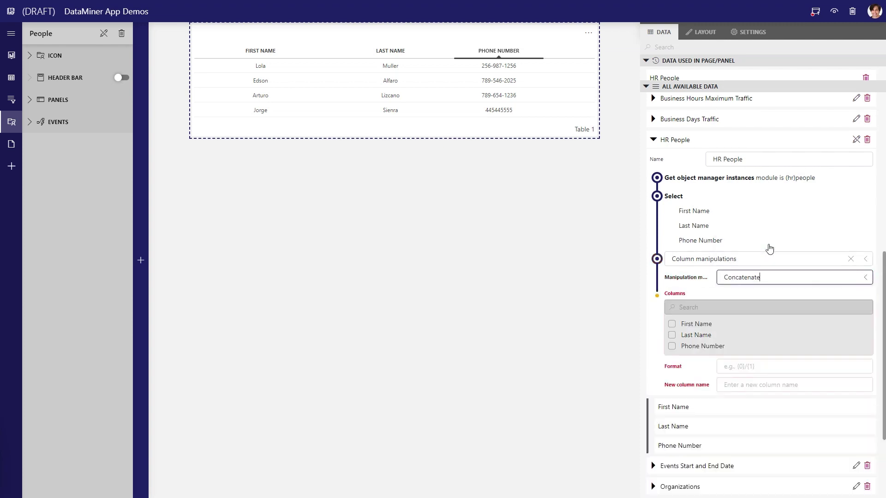
# - Concatenate First Name and Last Name with format hr-{0}-{1} into a new Username column
pyautogui.click(672, 324)
pyautogui.click(672, 336)
pyautogui.click(735, 366)
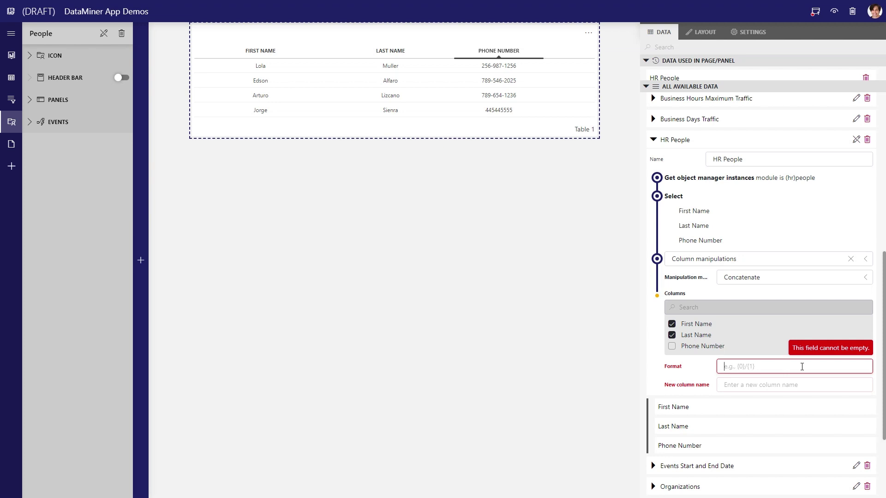
pyautogui.write('hr-{0}-{1')
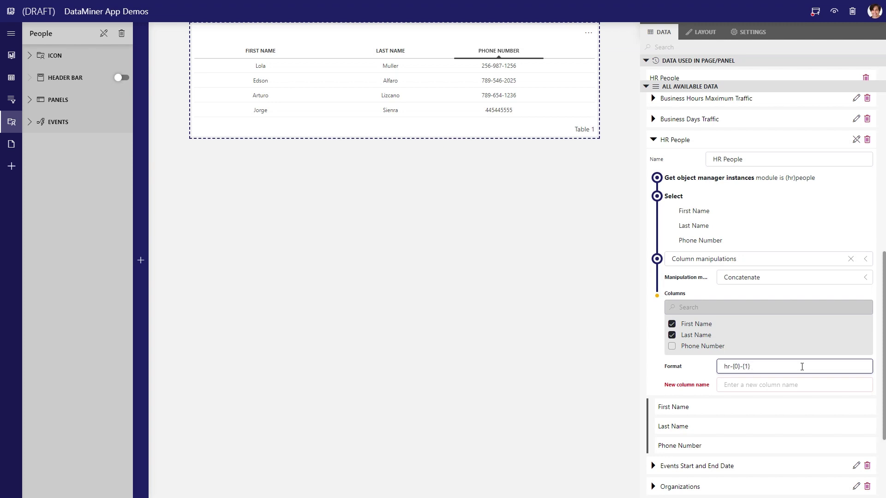
pyautogui.moveTo(801, 367); pyautogui.dragTo(720, 368)
pyautogui.click(766, 371)
pyautogui.click(757, 386)
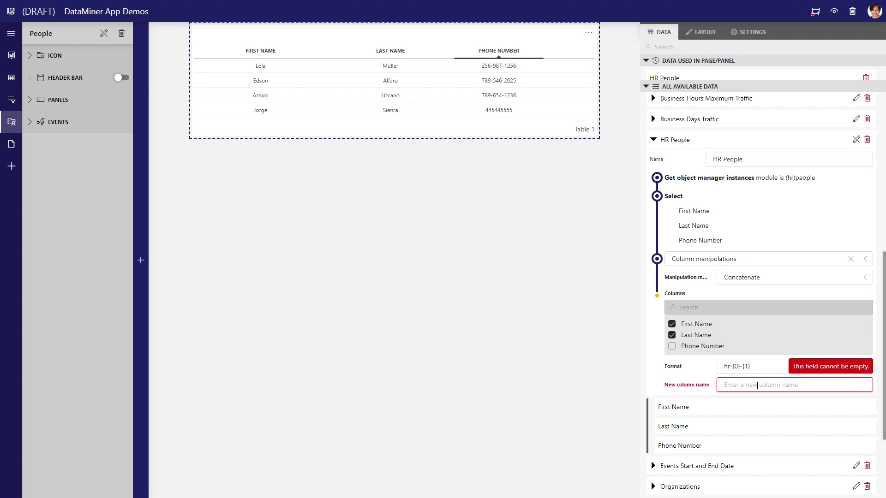
pyautogui.write('Username')
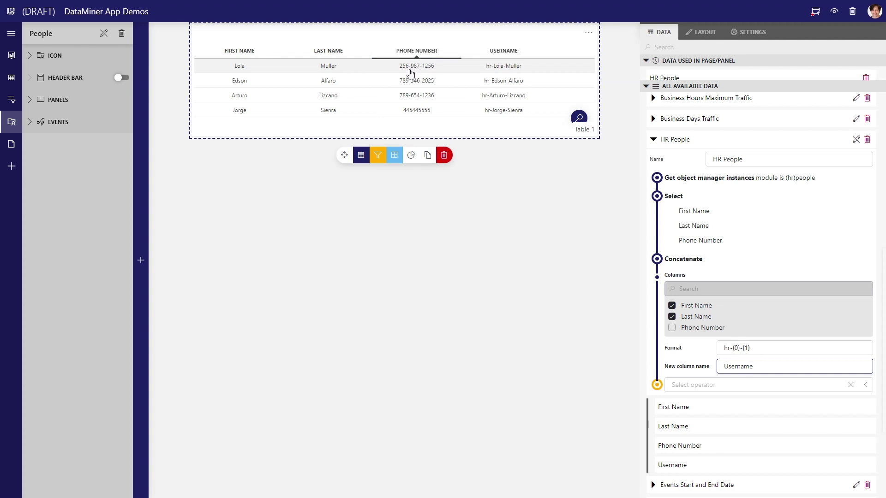
# - Add another Column manipulations step using RegexMatch on the Phone Number column
pyautogui.click(713, 384)
pyautogui.click(705, 300)
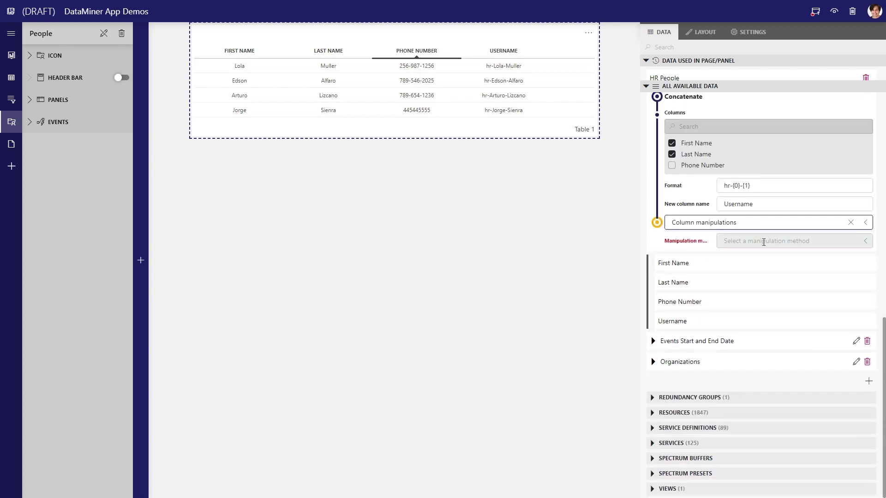
pyautogui.click(763, 242)
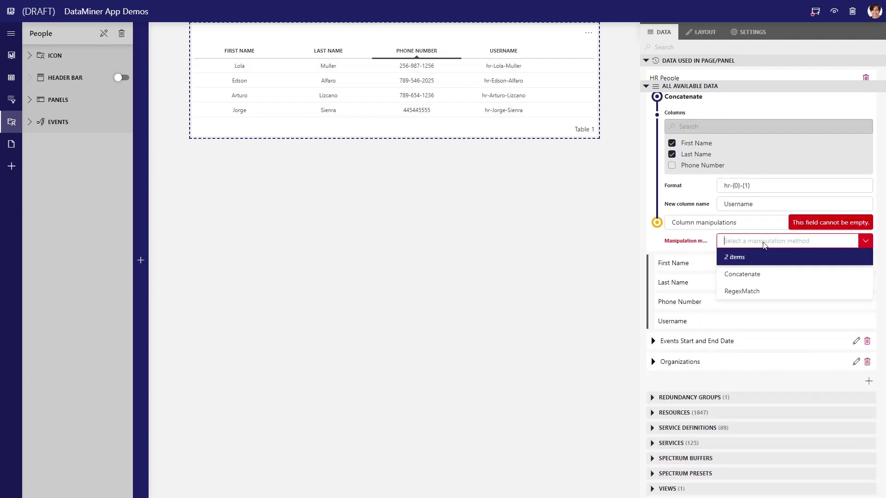
pyautogui.click(747, 292)
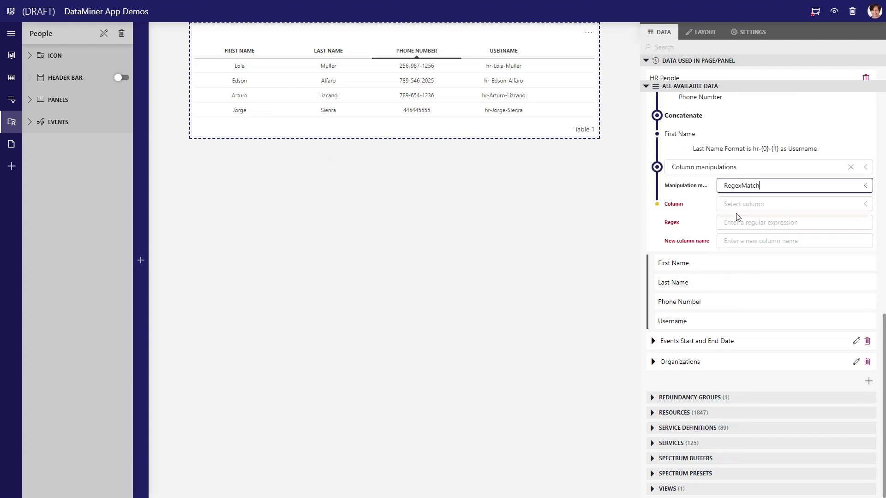
pyautogui.click(739, 209)
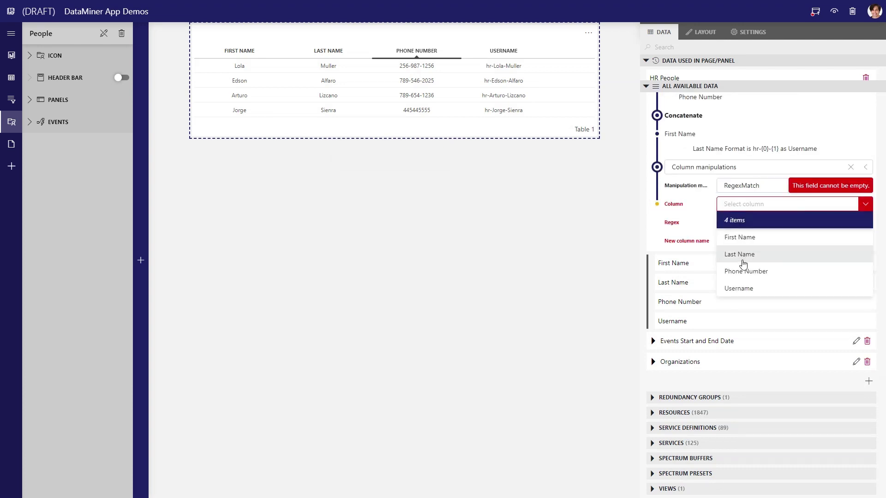
pyautogui.click(741, 271)
# - Paste the ^[0-9]{3}-[0-9]{3}-[0-9]{4}$ regex and name the result column Contat Number
pyautogui.click(743, 224)
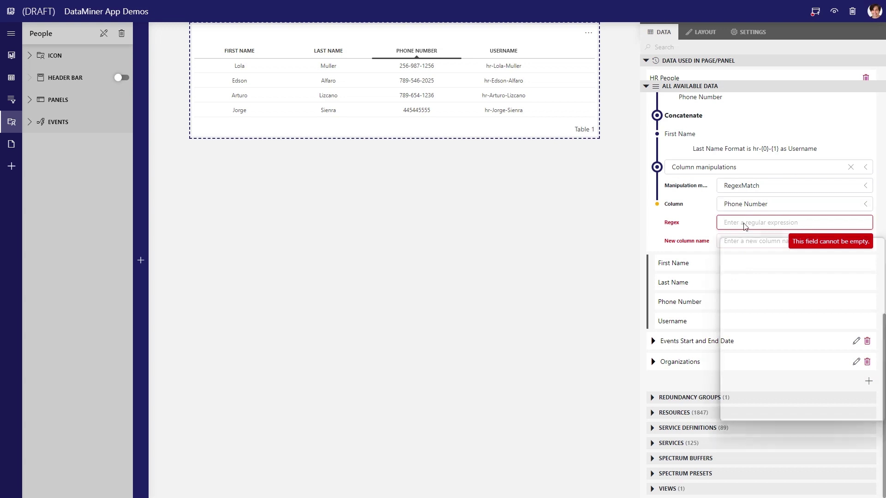
pyautogui.press('super+v')
pyautogui.press('Down')
pyautogui.press('Return')
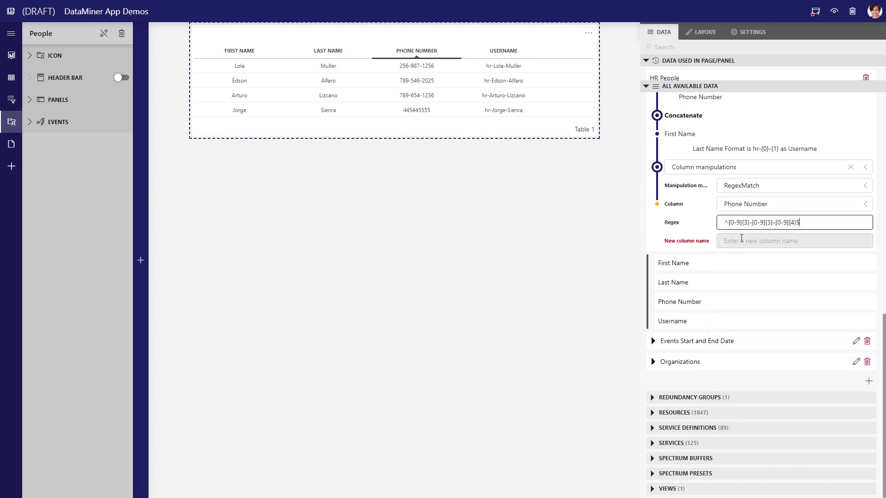
pyautogui.click(741, 238)
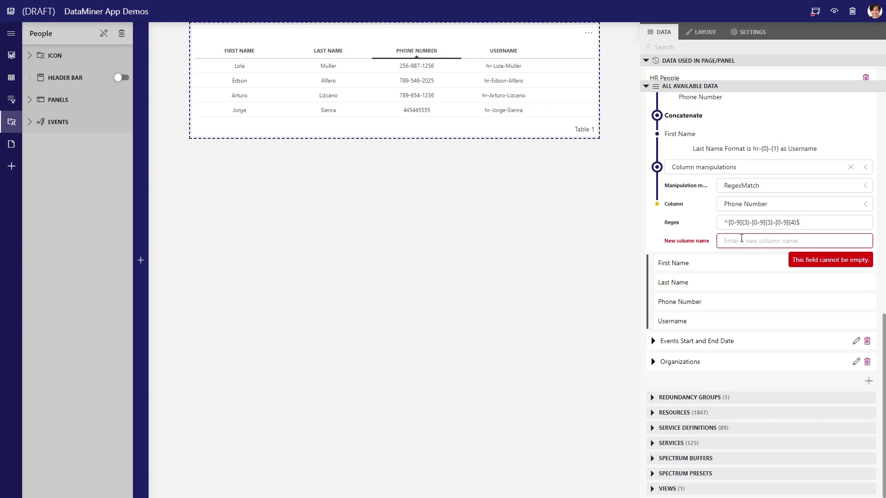
pyautogui.write('Contat Number')
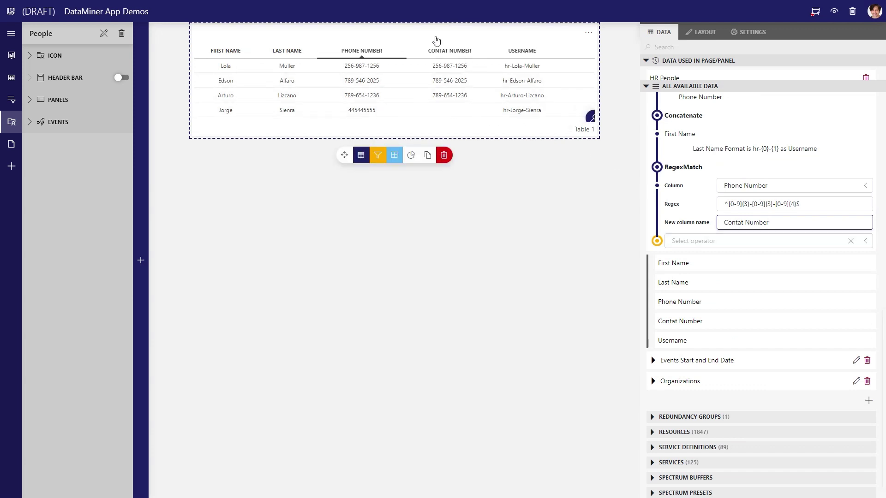
# - Add a Filter step on Contat Number using not regex with the pattern ^$
pyautogui.click(713, 241)
pyautogui.click(705, 326)
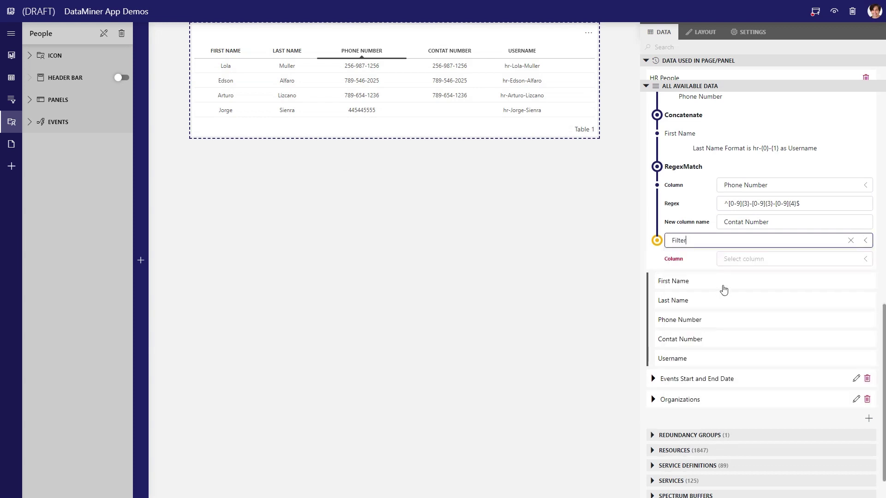
pyautogui.click(752, 261)
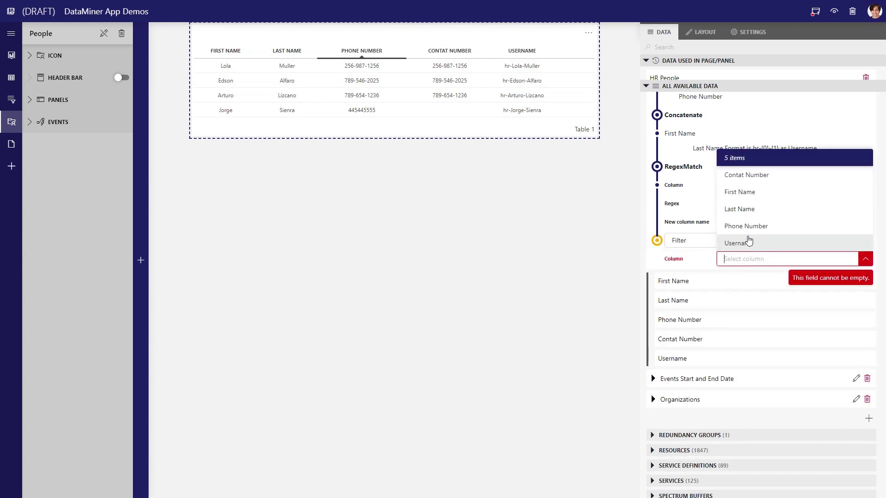
pyautogui.click(745, 177)
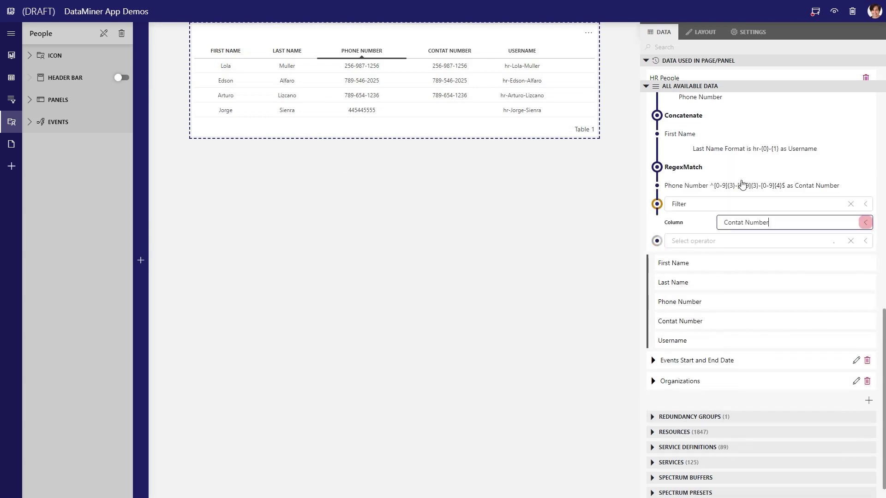
pyautogui.click(731, 240)
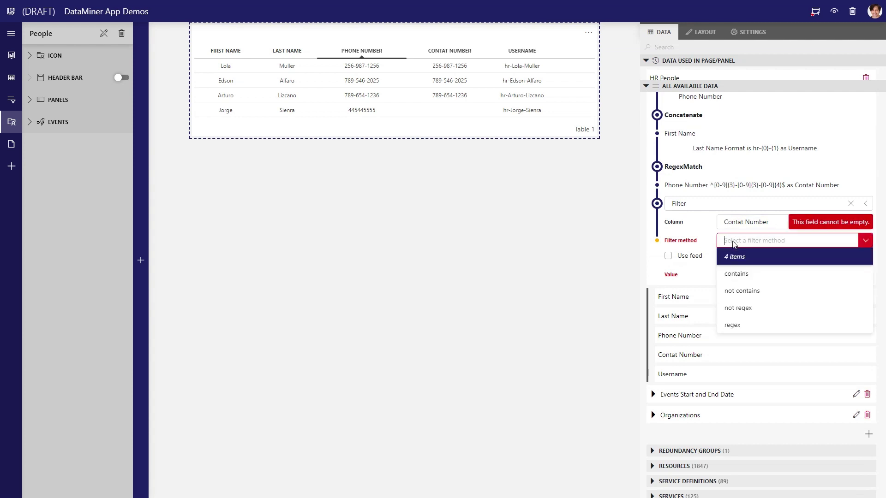
pyautogui.click(740, 310)
pyautogui.click(741, 275)
pyautogui.press('super+v')
pyautogui.press('Return')
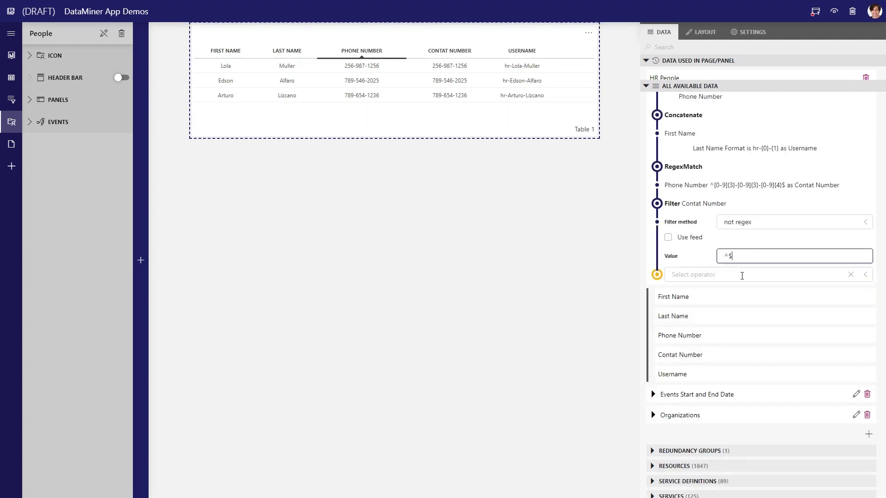
# - Add a Select step that leaves Phone Number out of the output
pyautogui.click(742, 275)
pyautogui.click(692, 243)
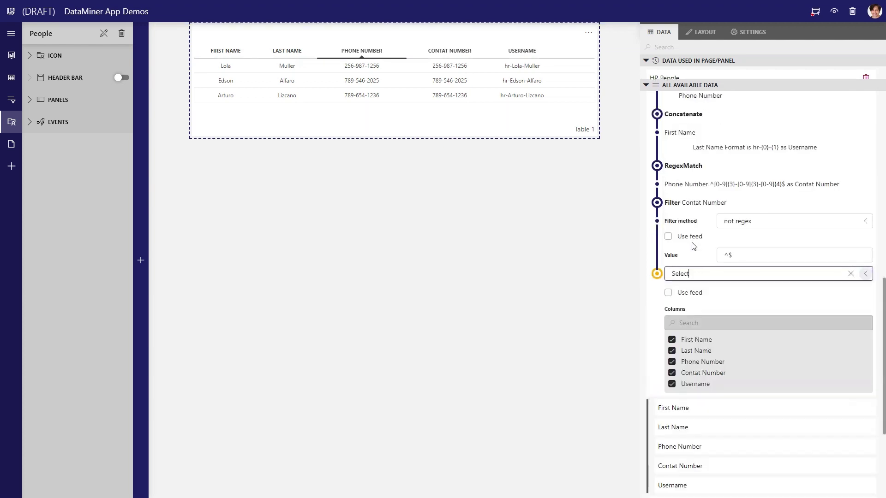
pyautogui.click(672, 328)
pyautogui.moveTo(551, 63)
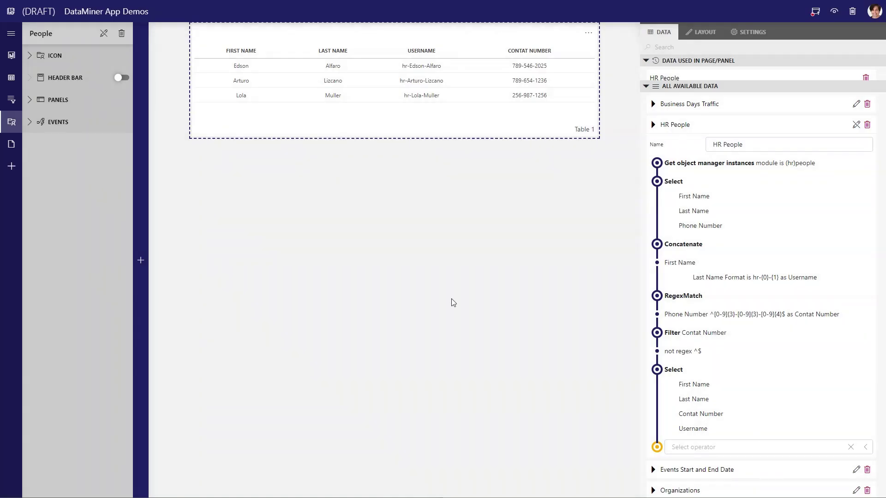
# - On the Events page, edit the Events Start and End Date query
pyautogui.click(11, 144)
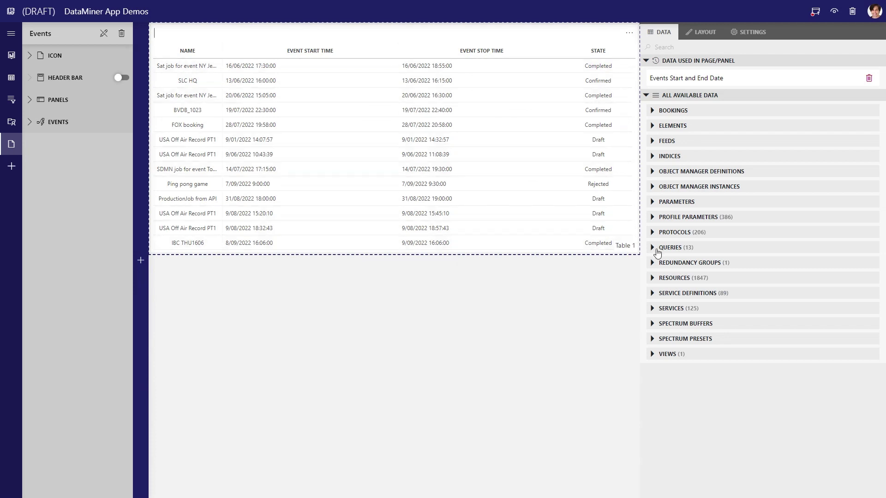
pyautogui.click(658, 249)
pyautogui.scroll(-4, 660, 253)
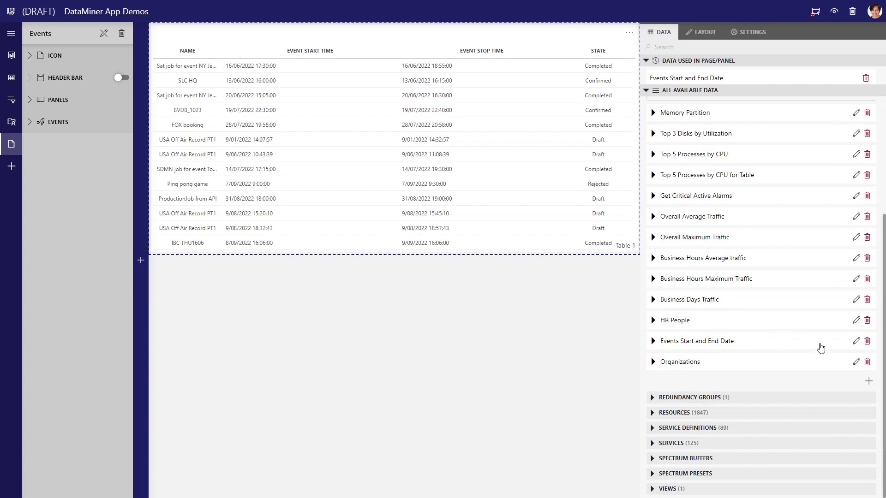
pyautogui.click(856, 341)
pyautogui.scroll(-3, 812, 304)
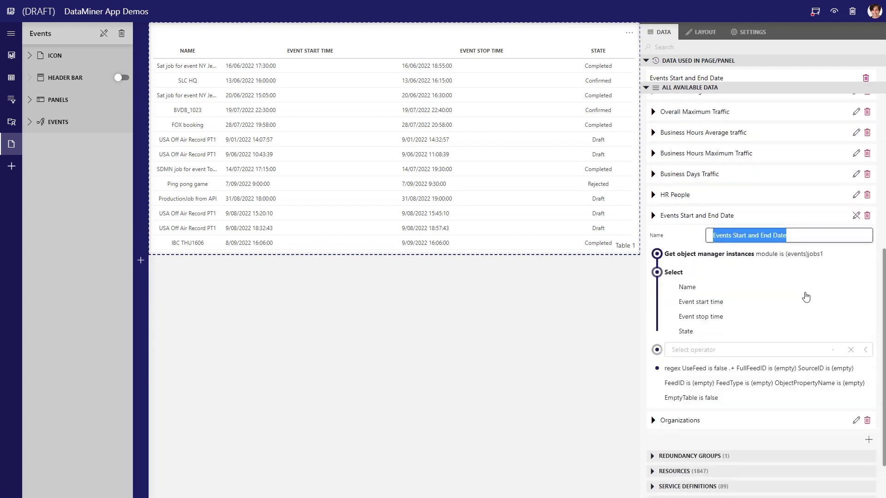
# - Add a Column manipulations RegexMatch step on the Event start time column
pyautogui.click(740, 386)
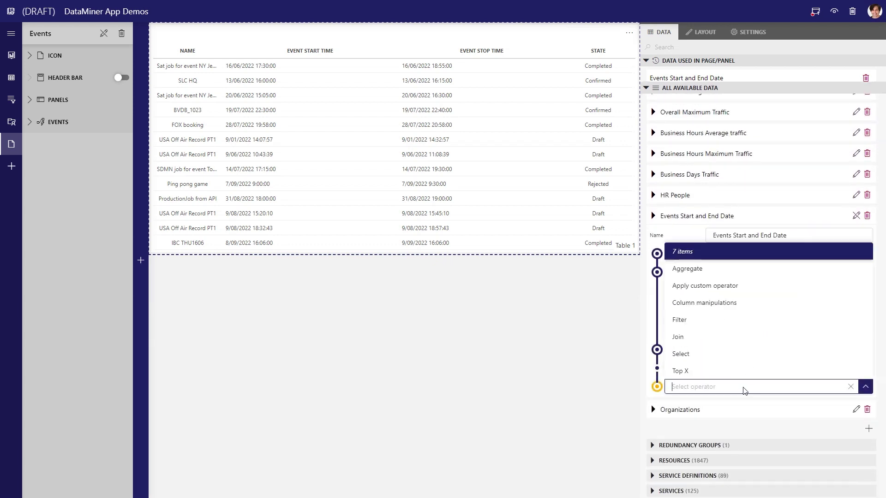
pyautogui.click(721, 309)
pyautogui.click(766, 406)
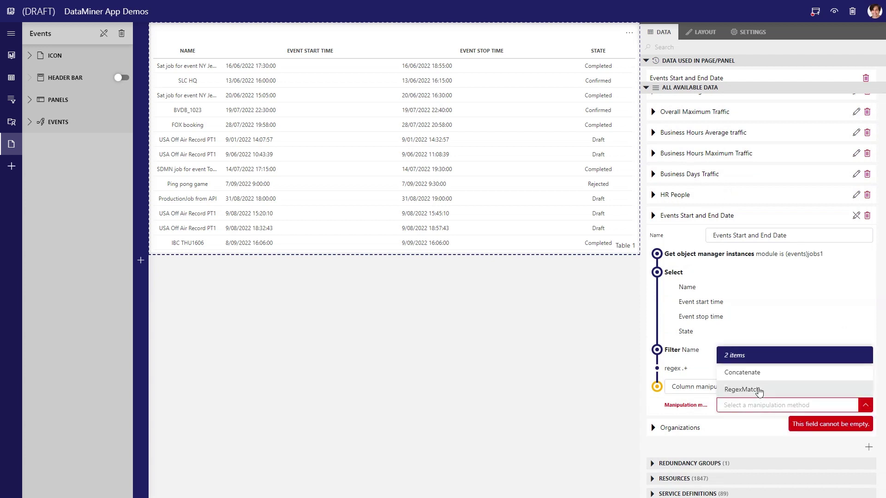
pyautogui.click(759, 388)
pyautogui.scroll(-1, 756, 383)
pyautogui.click(750, 376)
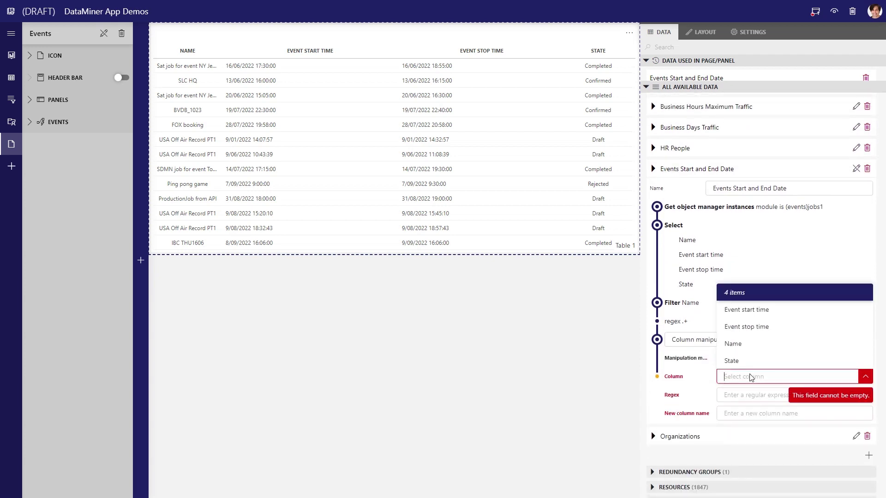
pyautogui.click(749, 311)
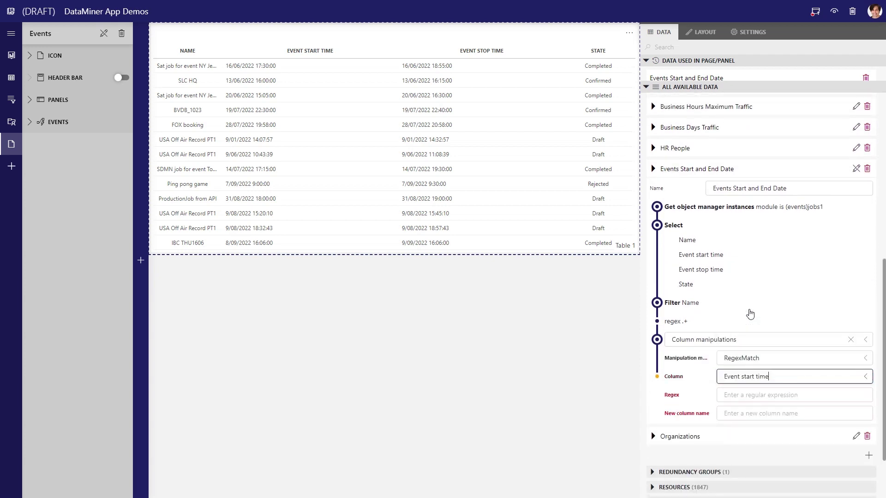
# - Paste ^([^\s]+) as the regex pattern
pyautogui.scroll(-1, 758, 345)
pyautogui.click(768, 353)
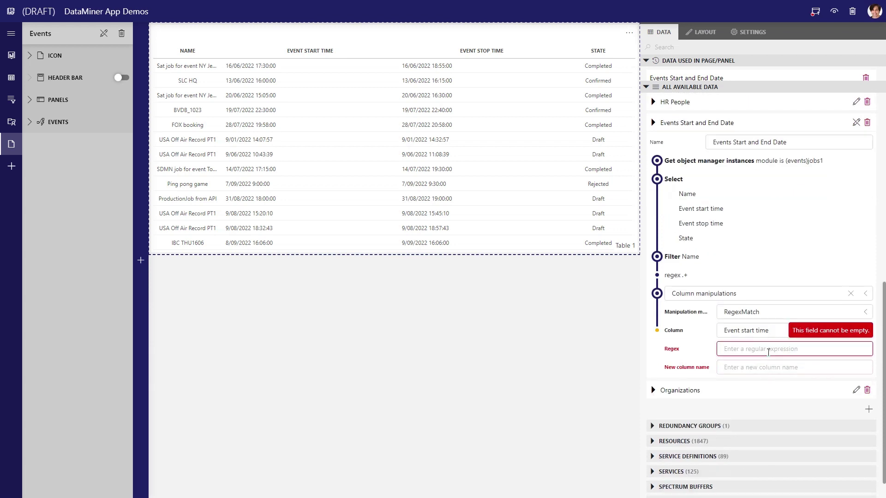
pyautogui.press('super+v')
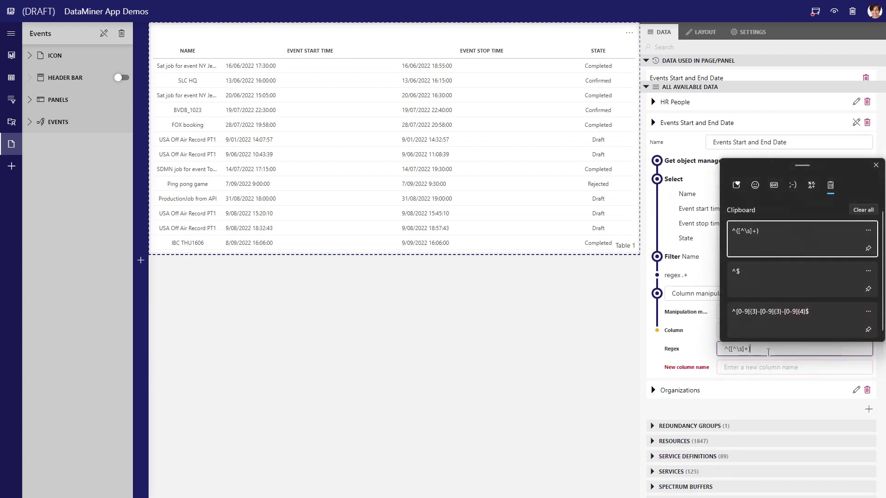
pyautogui.press('Return')
pyautogui.hotkey('ctrl', 'a')
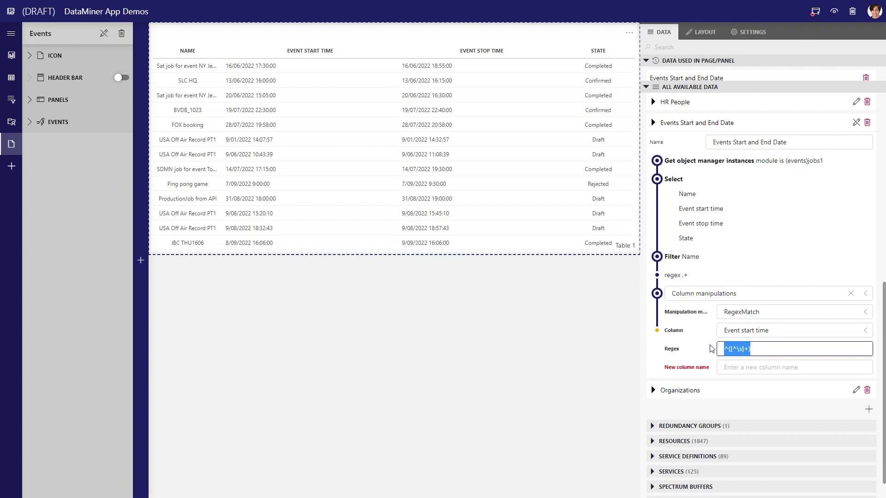
# - Name the RegexMatch result column Day and add a Select step keeping all columns
pyautogui.click(785, 348)
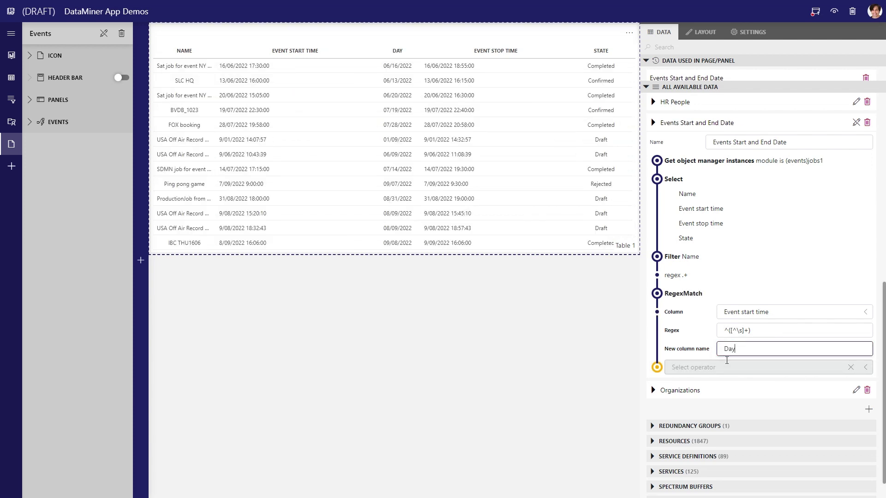
pyautogui.moveTo(472, 109)
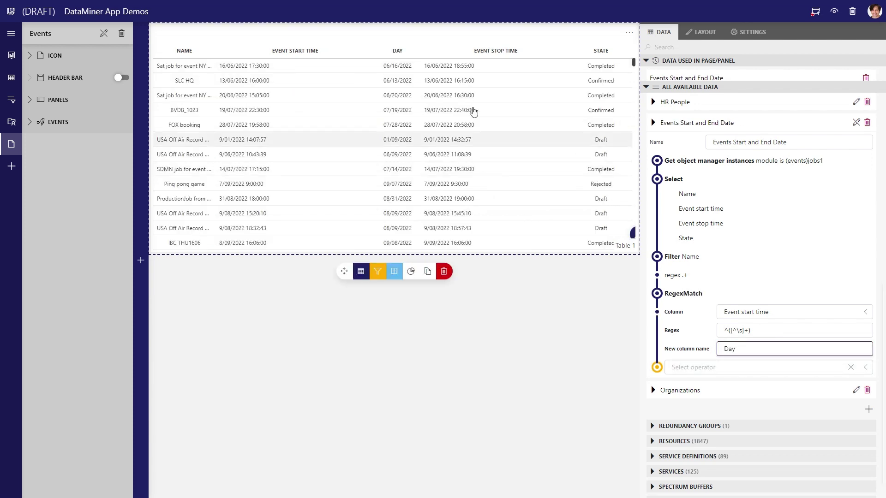
pyautogui.click(733, 367)
pyautogui.click(681, 334)
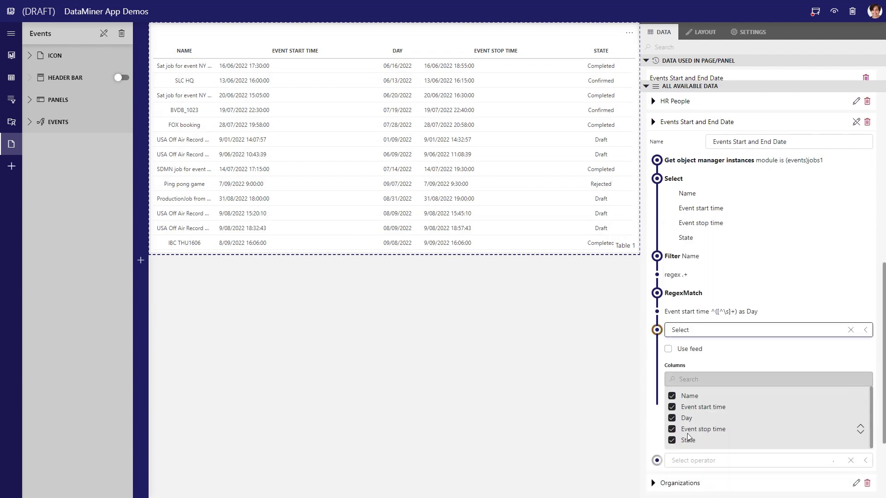